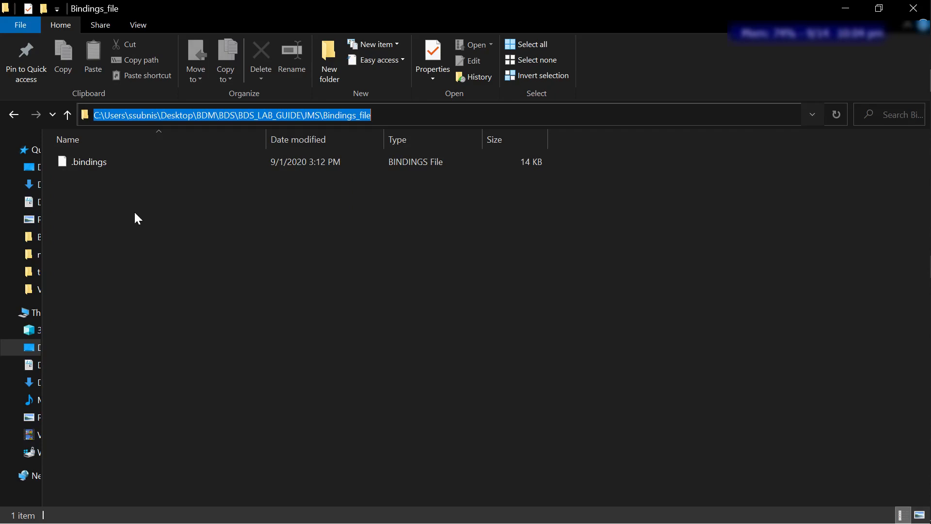
# - Browse from the BDS_LAB_GUIDE folder through JMS into Bindings_file and select the full folder path holding the .bindings file
pyautogui.click(88, 164)
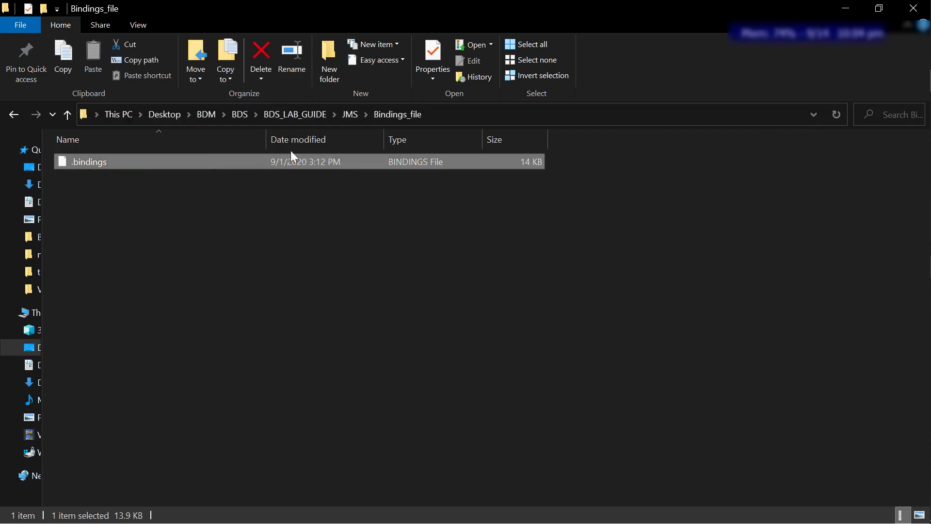
pyautogui.click(280, 116)
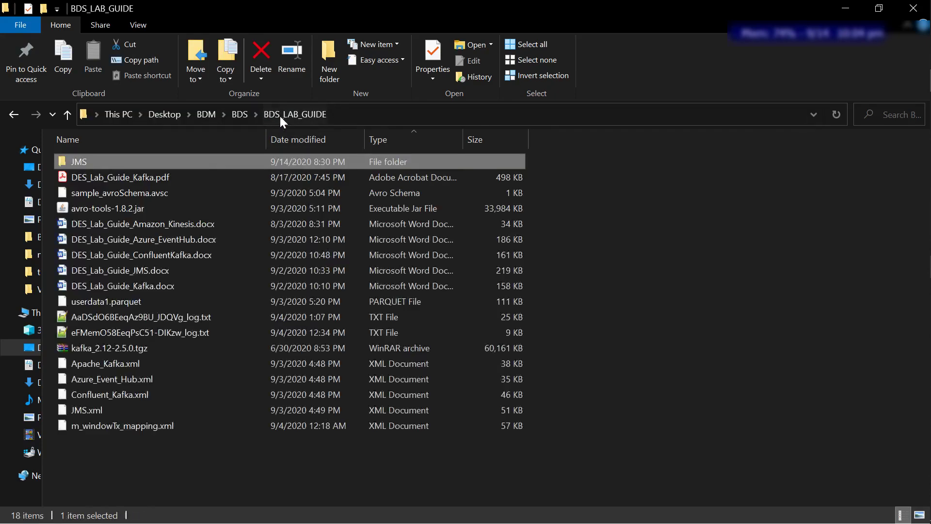
pyautogui.doubleClick(100, 165)
pyautogui.click(239, 160)
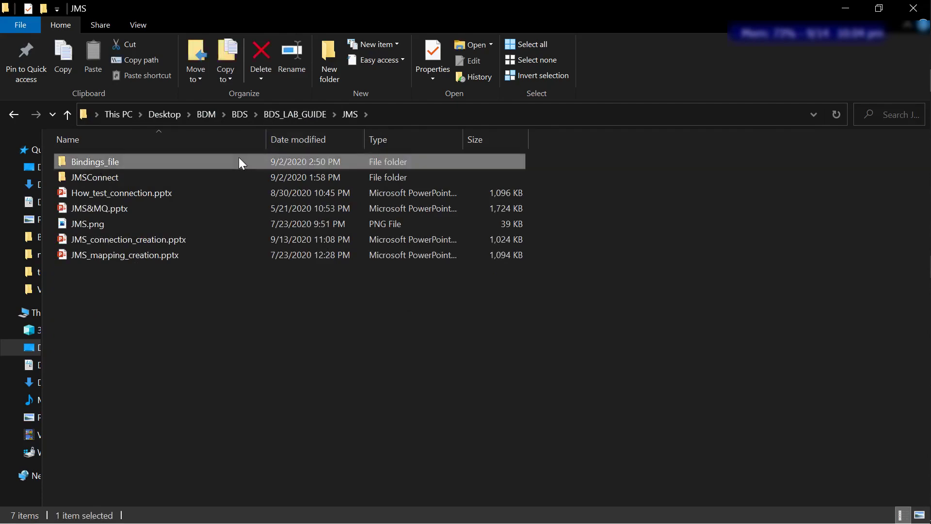
pyautogui.doubleClick(239, 160)
pyautogui.click(493, 116)
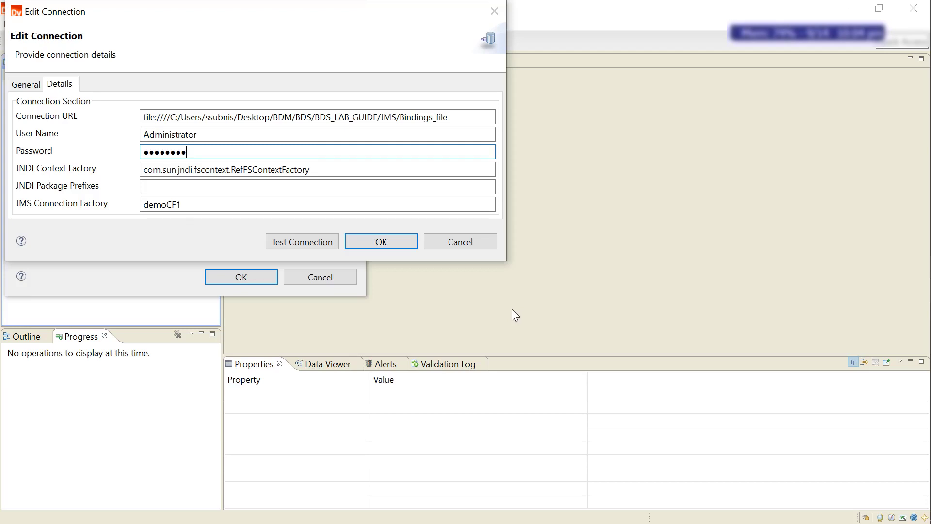
pyautogui.click(458, 246)
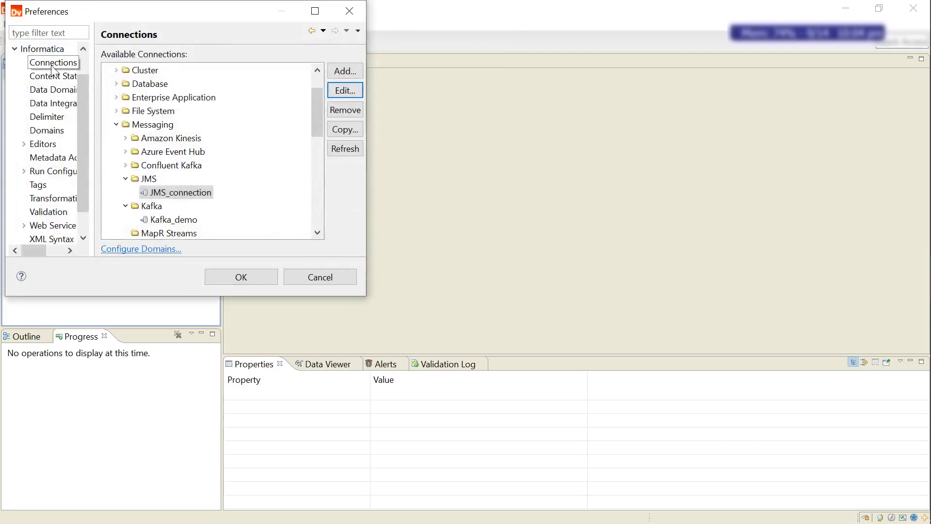
pyautogui.moveTo(322, 115); pyautogui.dragTo(319, 135)
pyautogui.click(178, 125)
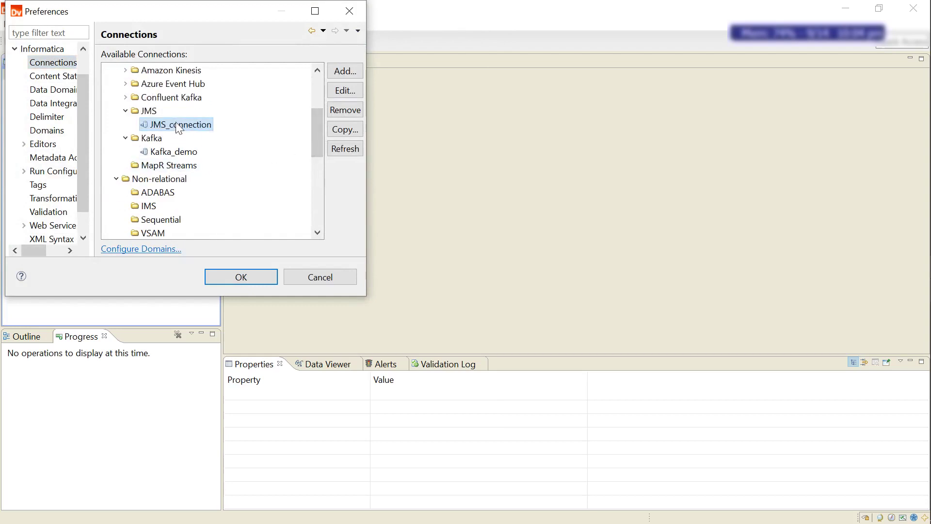
pyautogui.moveTo(316, 131)
pyautogui.mouseDown()
pyautogui.moveTo(310, 98)
pyautogui.moveTo(314, 122)
pyautogui.mouseUp()
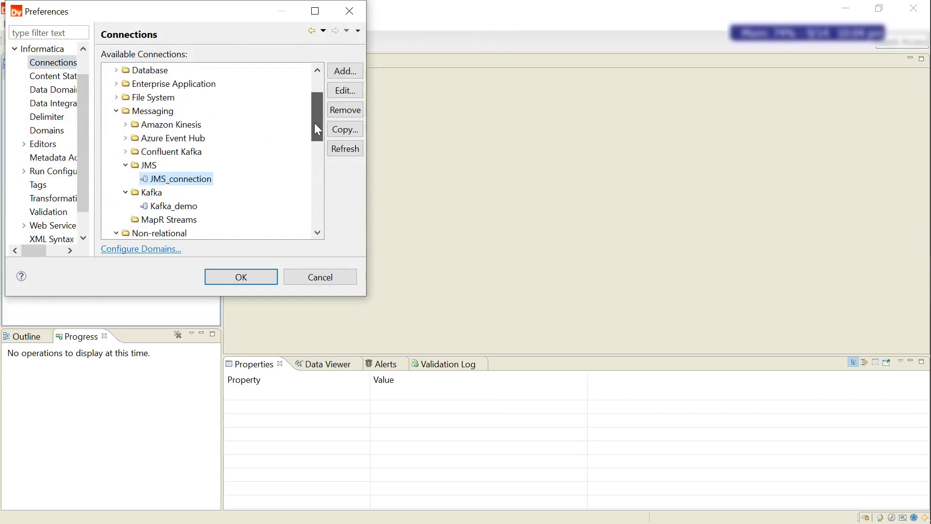
pyautogui.click(148, 165)
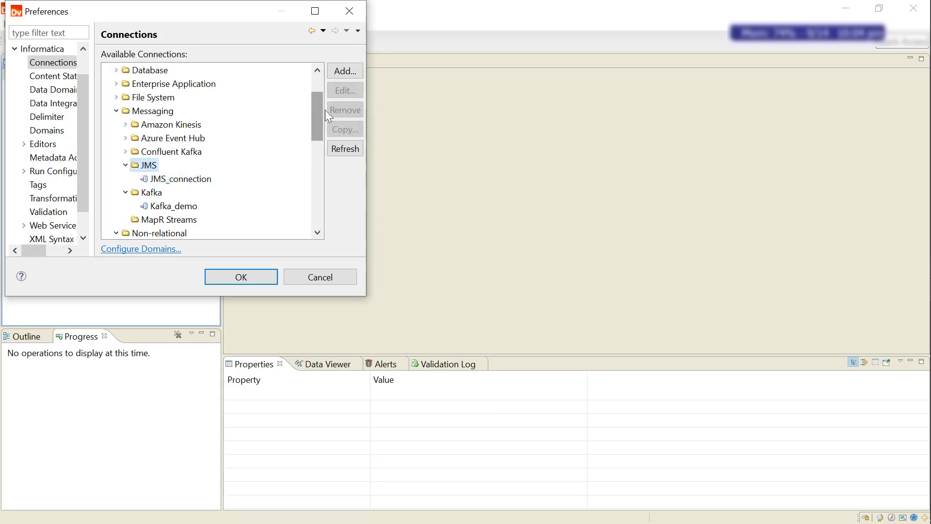
pyautogui.click(350, 71)
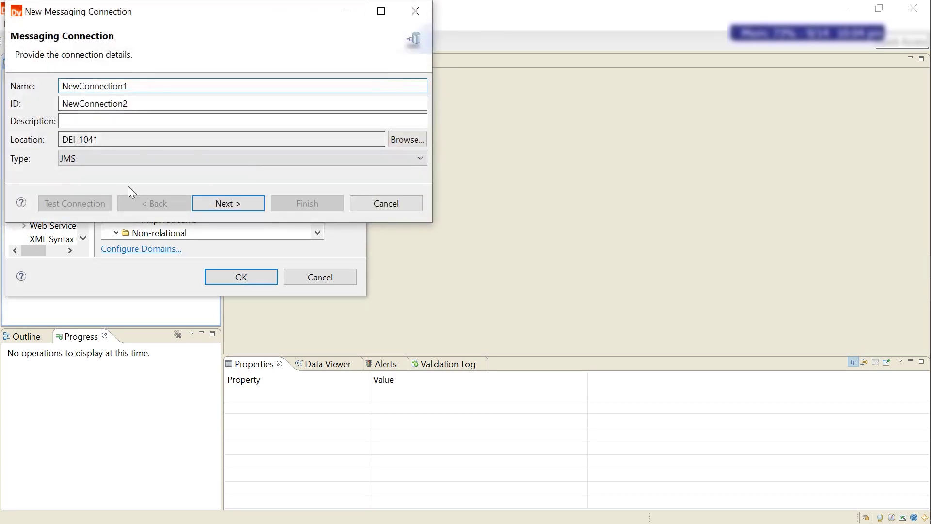
pyautogui.click(383, 204)
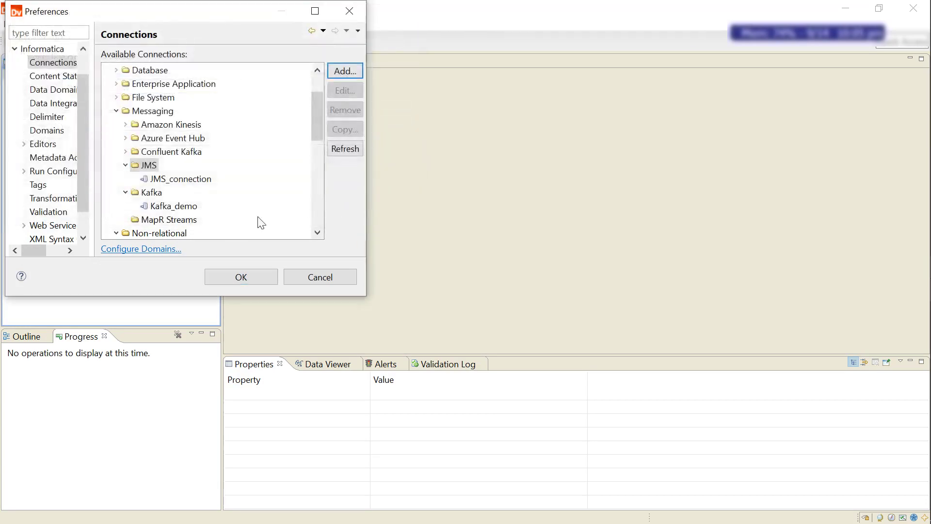
# - Open JMS_connection for editing and examine its domain location and connection details, highlighting the Bindings_file folder path in the connection URL
pyautogui.click(180, 181)
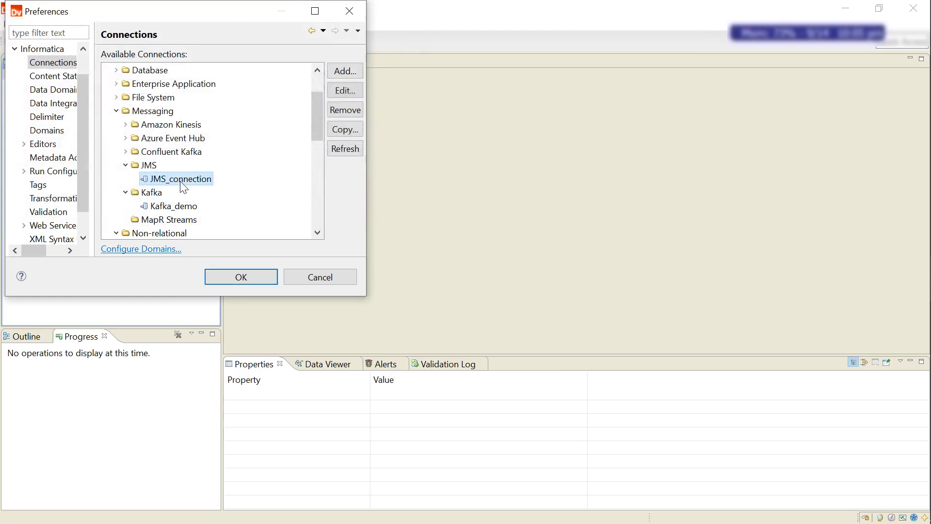
pyautogui.click(334, 89)
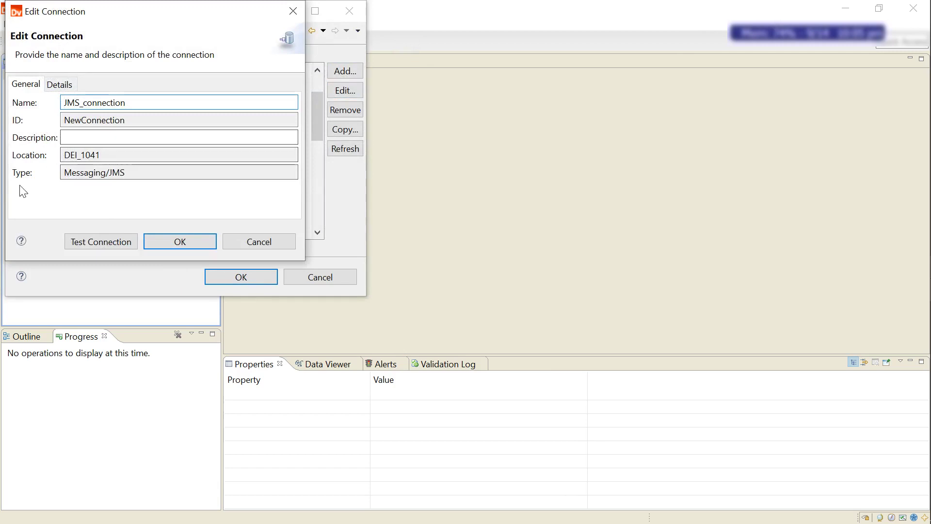
pyautogui.click(86, 155)
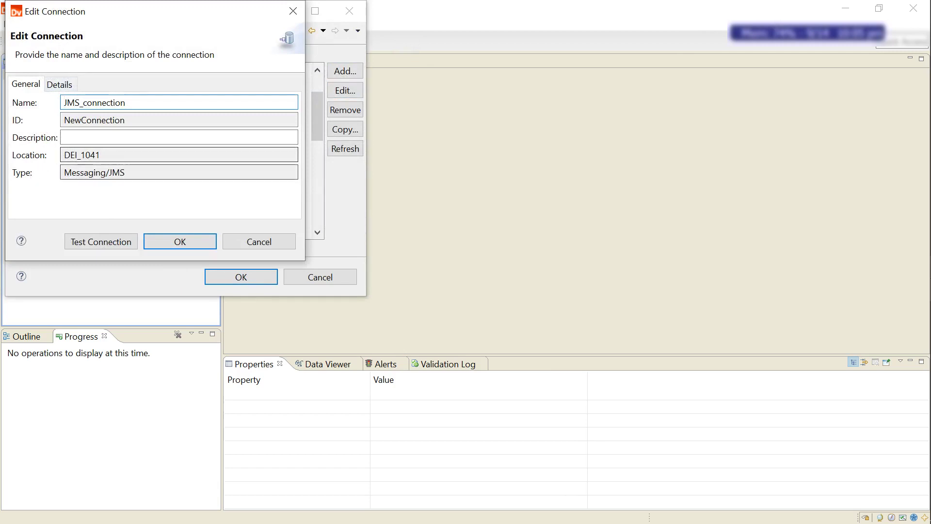
pyautogui.doubleClick(86, 155)
pyautogui.click(86, 155)
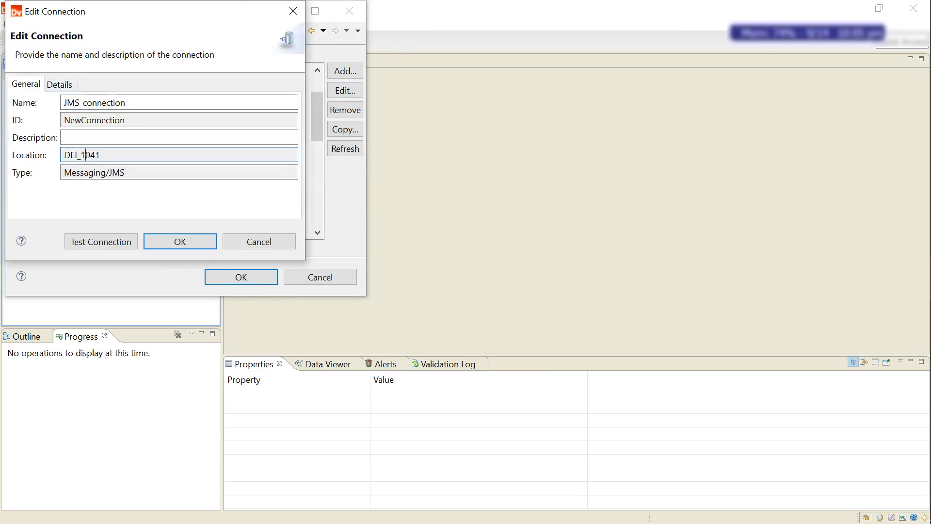
pyautogui.click(50, 85)
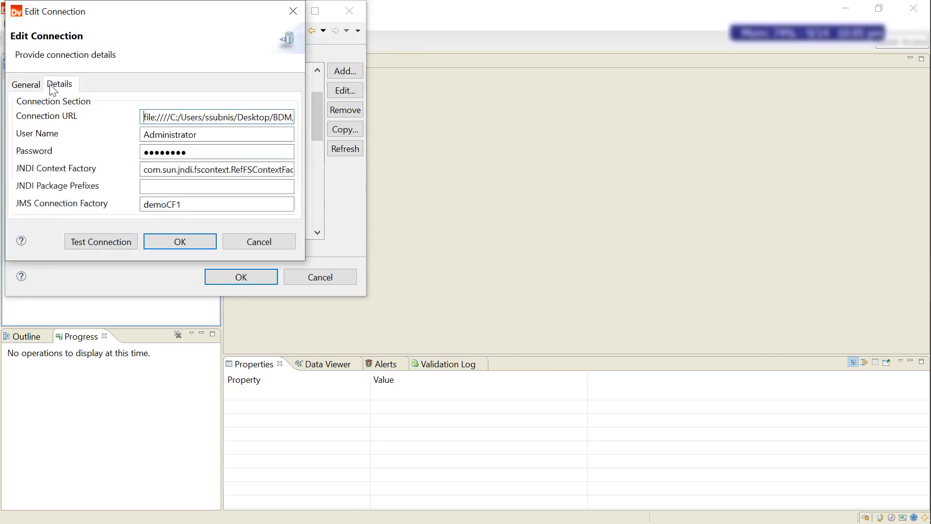
pyautogui.moveTo(305, 189); pyautogui.dragTo(598, 212)
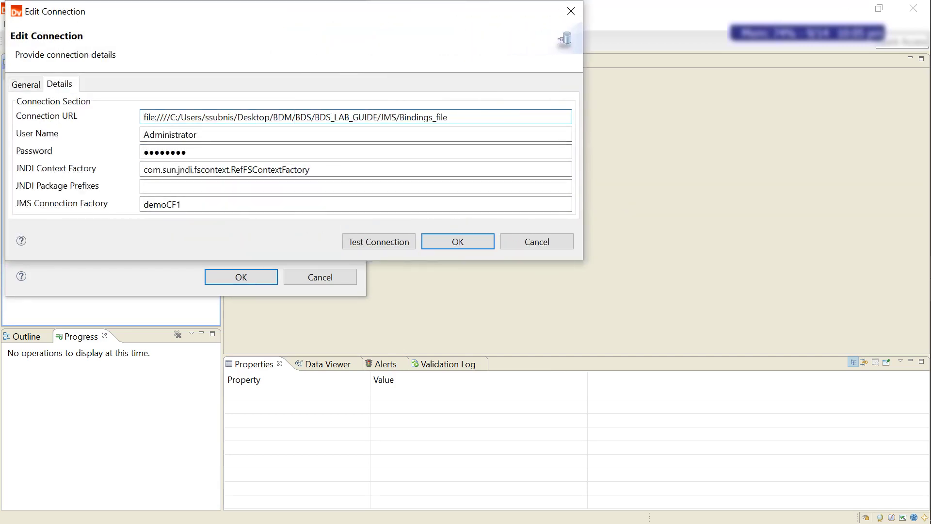
pyautogui.moveTo(170, 117); pyautogui.dragTo(450, 117)
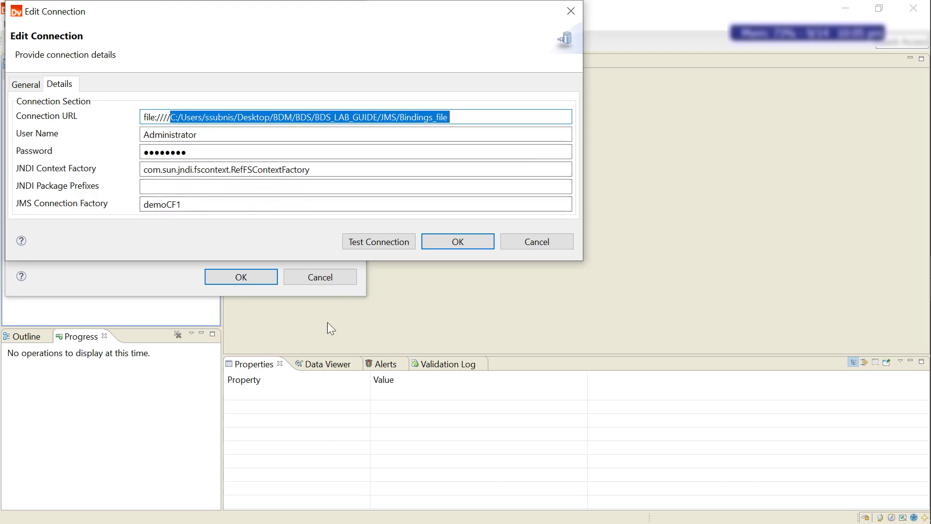
# - Test the JMS connection and accept the connection and preferences settings
pyautogui.click(380, 242)
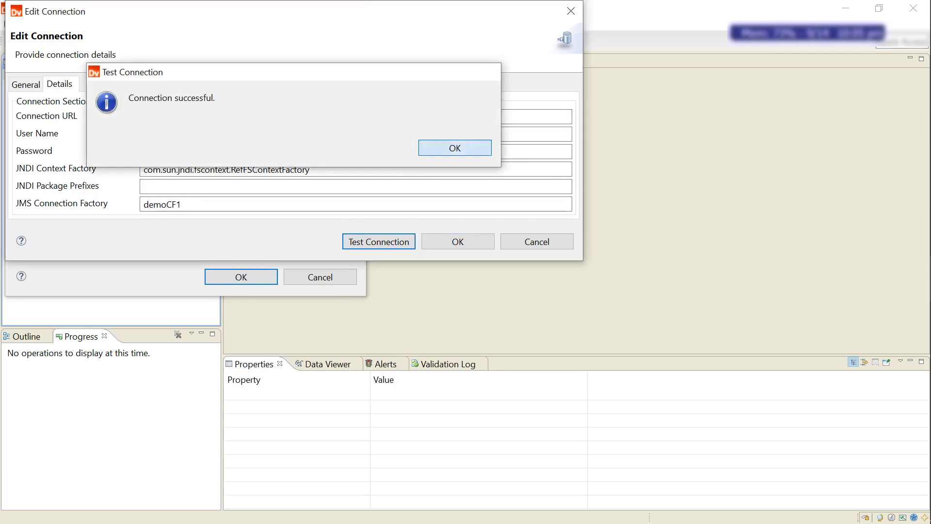
pyautogui.click(443, 148)
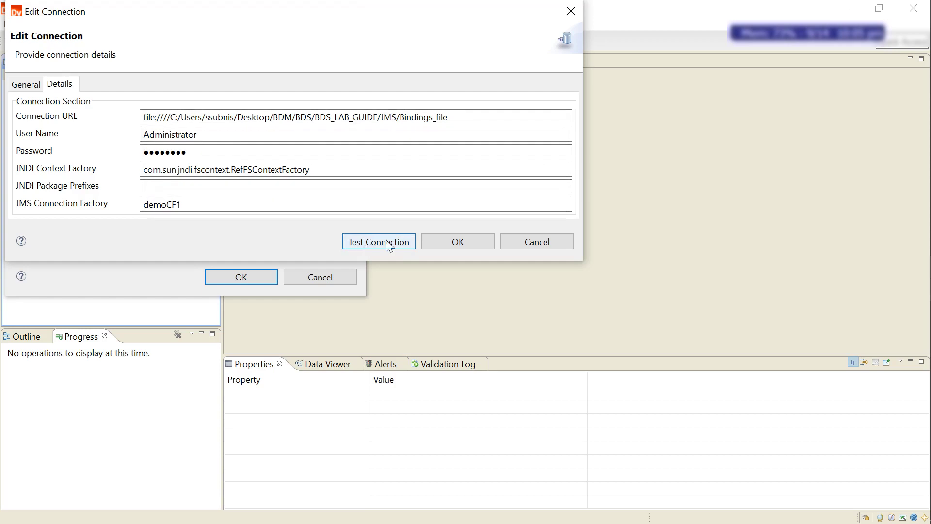
pyautogui.click(458, 241)
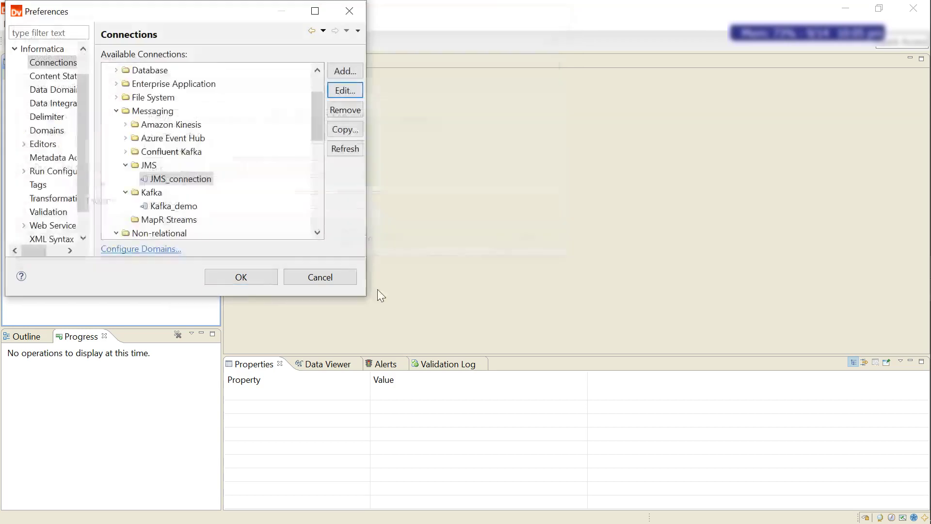
pyautogui.click(254, 279)
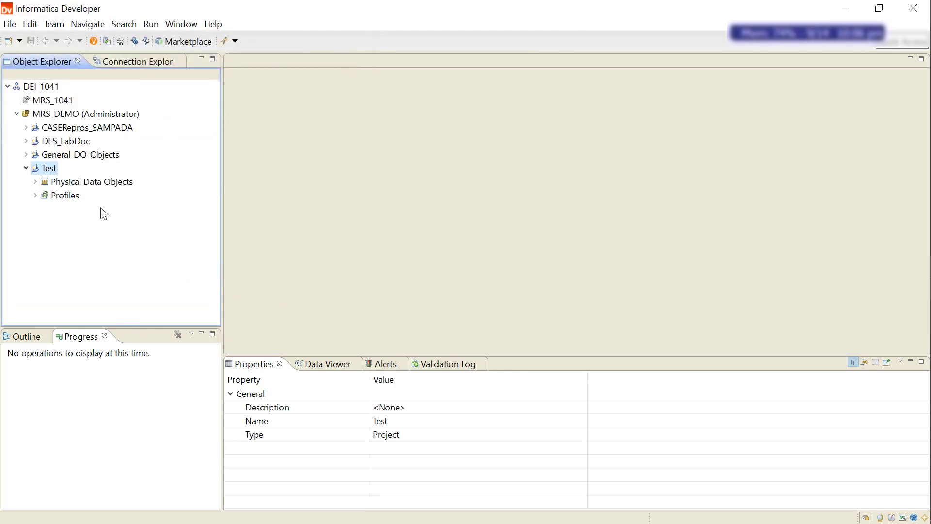
# - Start creating a new JMS Data Object in the Test project, filtering the wizards by "JM"
pyautogui.rightClick(48, 173)
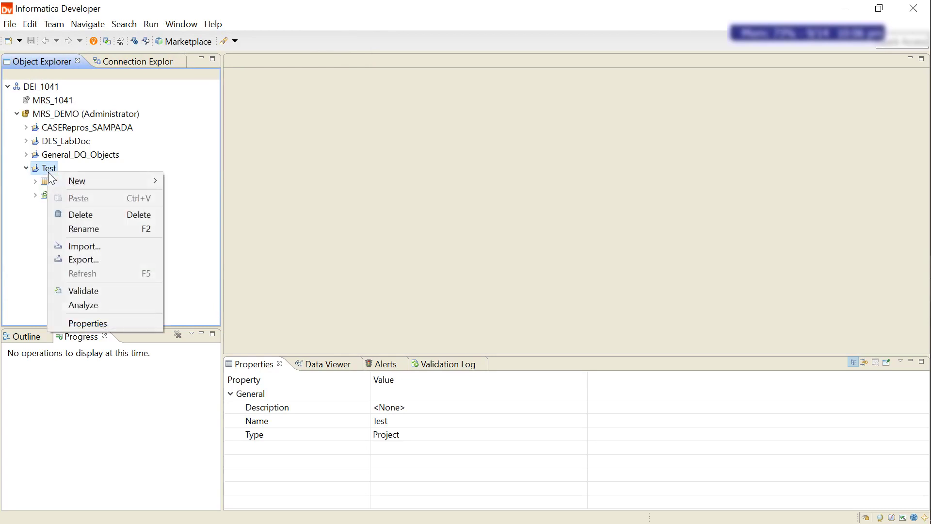
pyautogui.moveTo(62, 182)
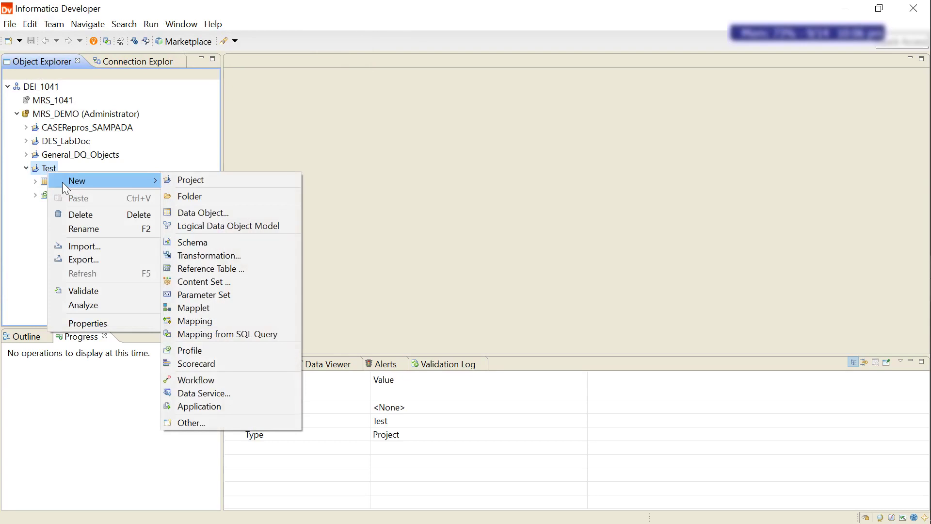
pyautogui.click(190, 212)
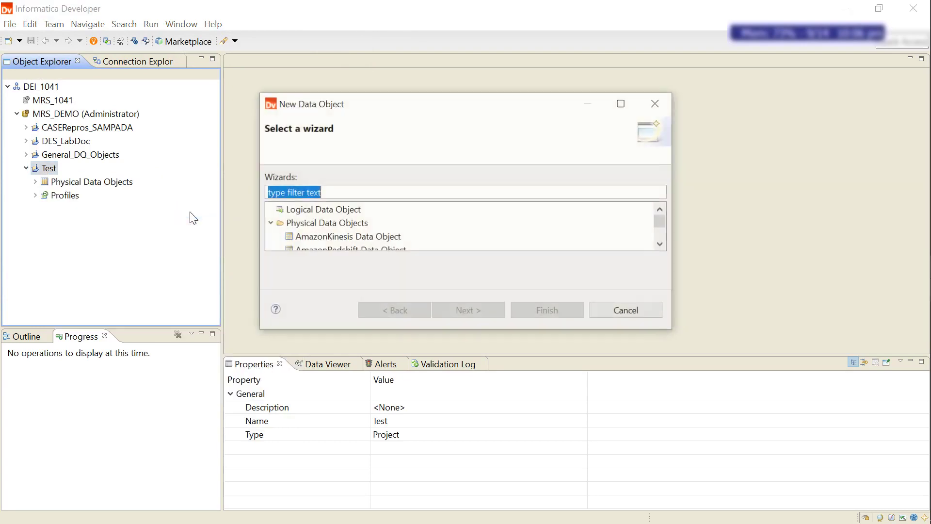
pyautogui.press('BackSpace')
pyautogui.write('JM')
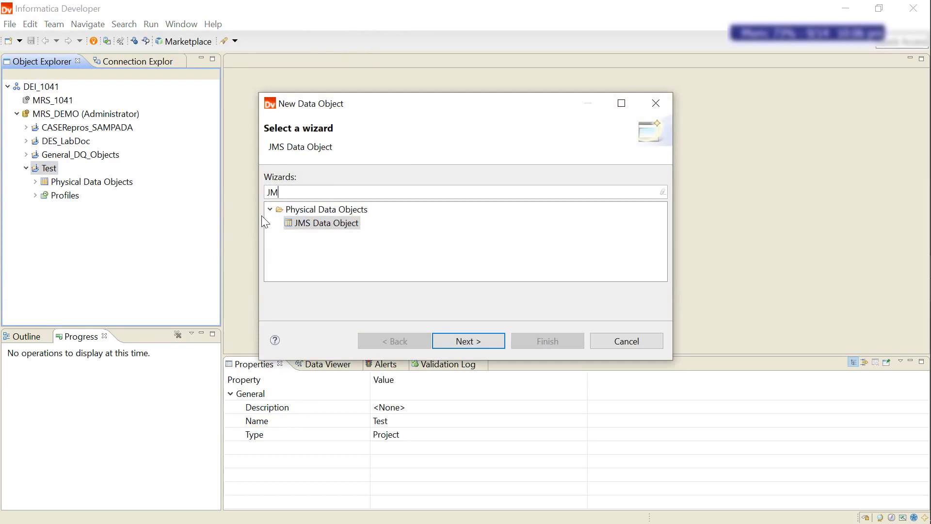
pyautogui.doubleClick(321, 223)
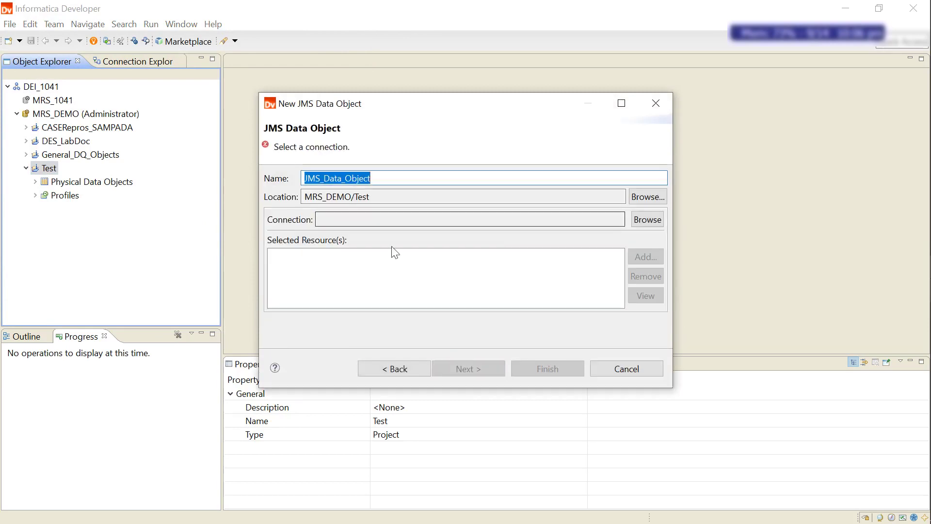
# - Assign JMS_connection as the connection of the new JMS data object
pyautogui.click(638, 219)
pyautogui.click(407, 208)
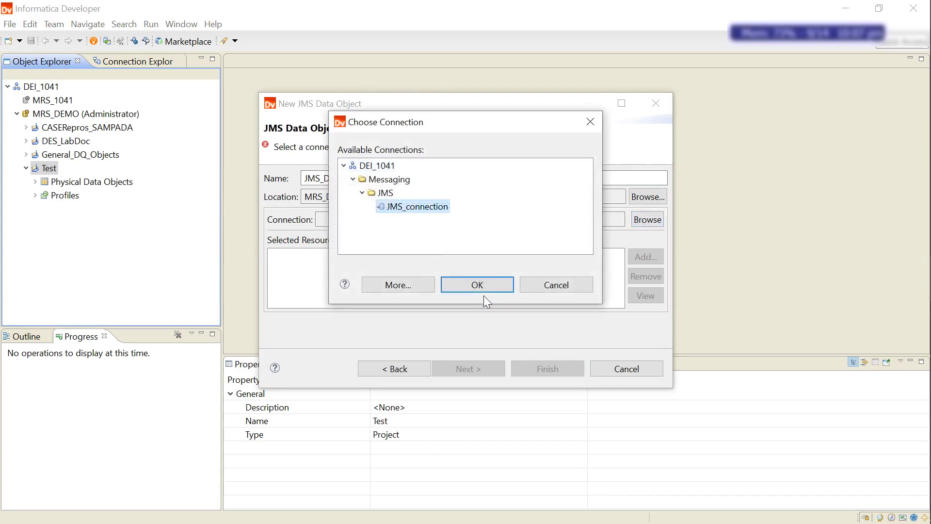
pyautogui.click(495, 286)
# - Select the Queues resource from the Destinations of JMS_connection, leaving Topics unselected
pyautogui.click(645, 257)
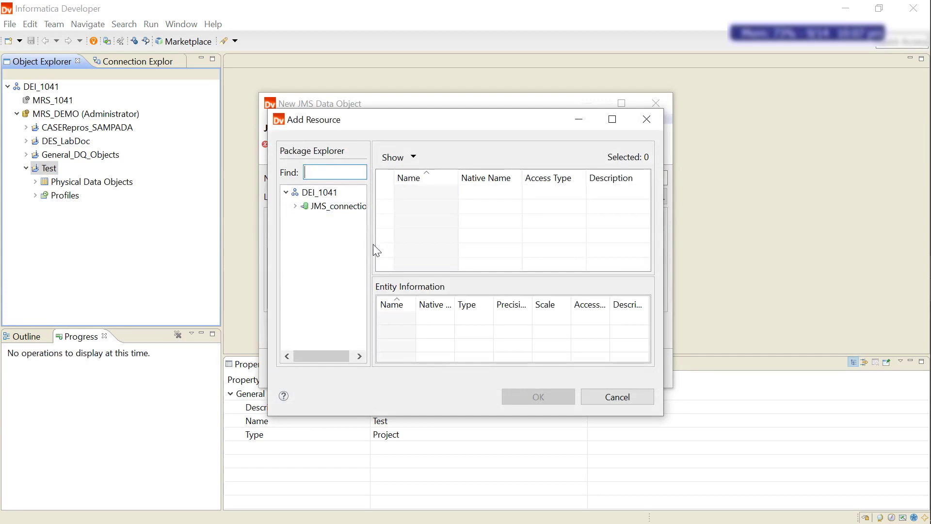
pyautogui.click(295, 206)
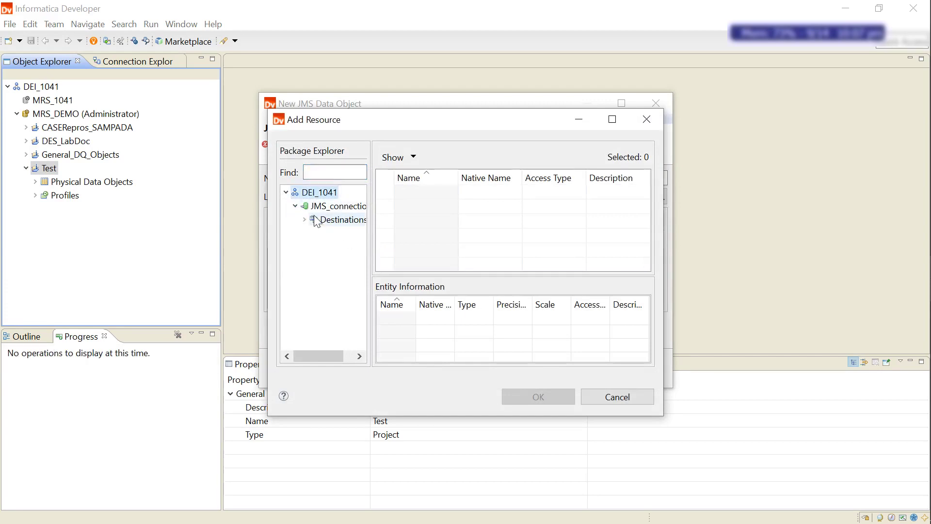
pyautogui.click(318, 221)
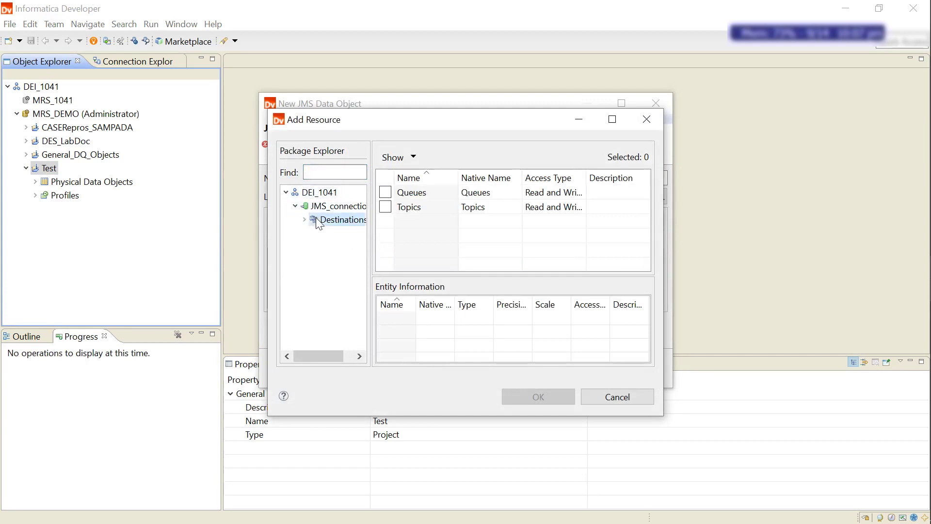
pyautogui.click(386, 193)
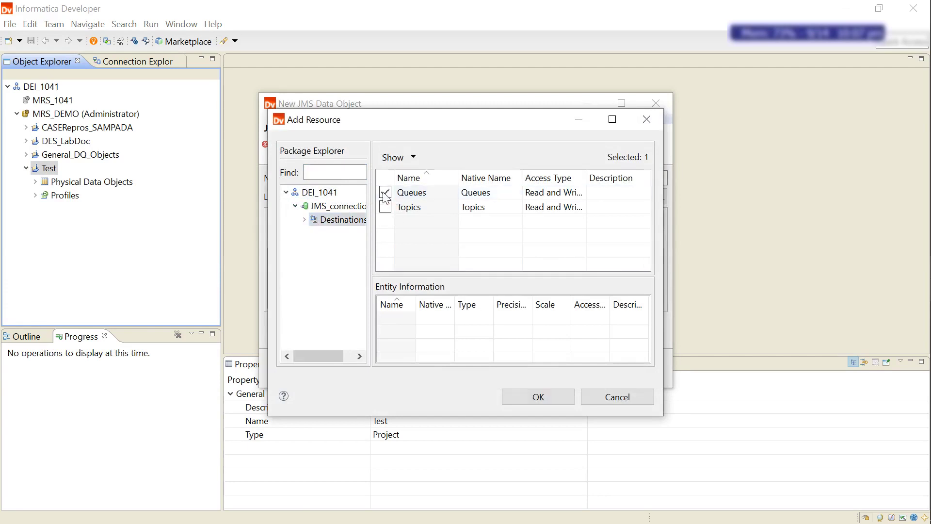
pyautogui.click(385, 207)
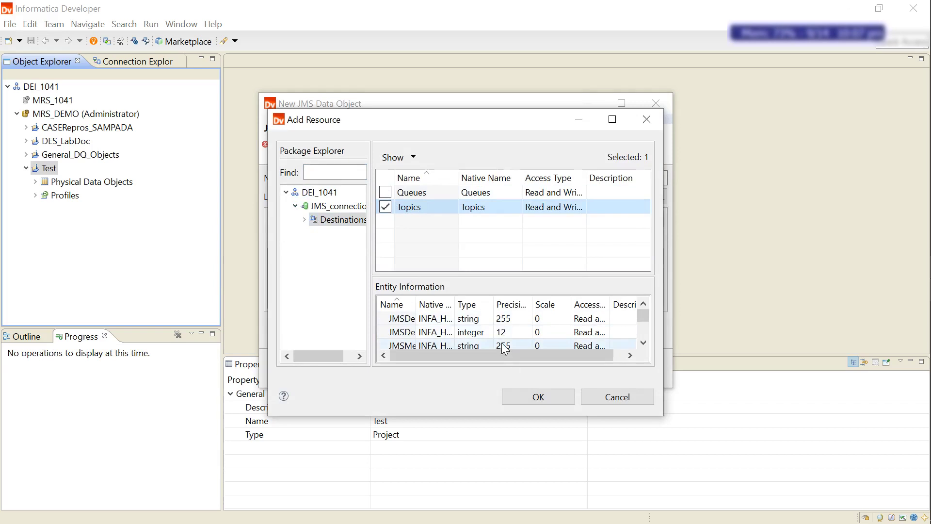
pyautogui.click(403, 194)
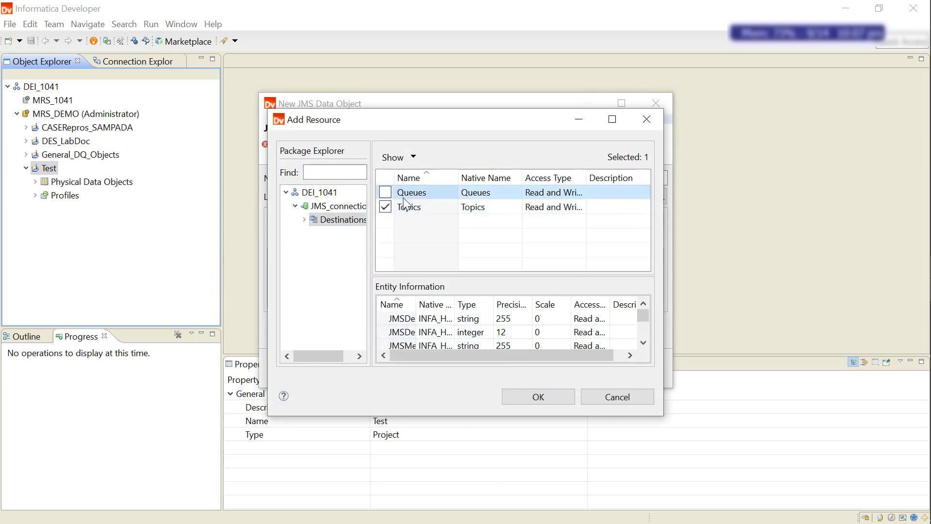
pyautogui.click(385, 192)
# - Review the Queues fields down to data before adding the resource, and finish creating the JMS data object
pyautogui.scroll(-3, 635, 320)
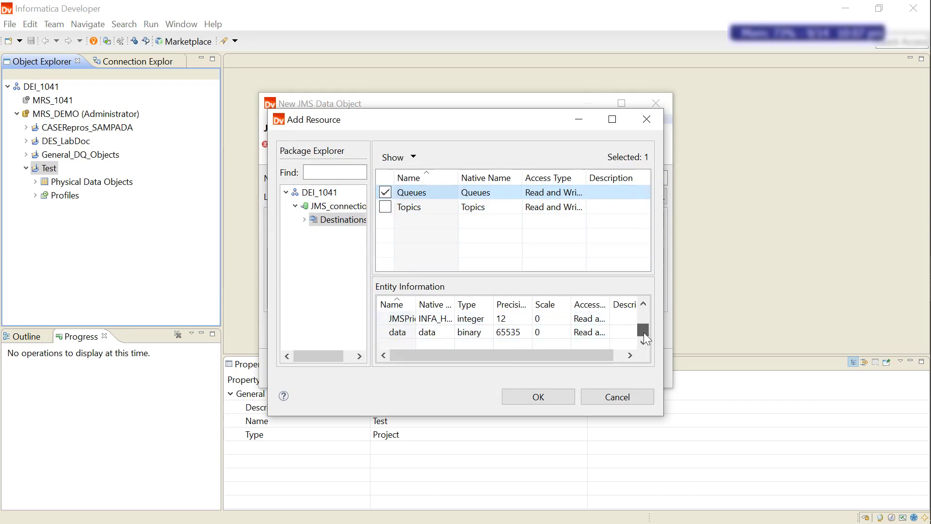
pyautogui.click(461, 332)
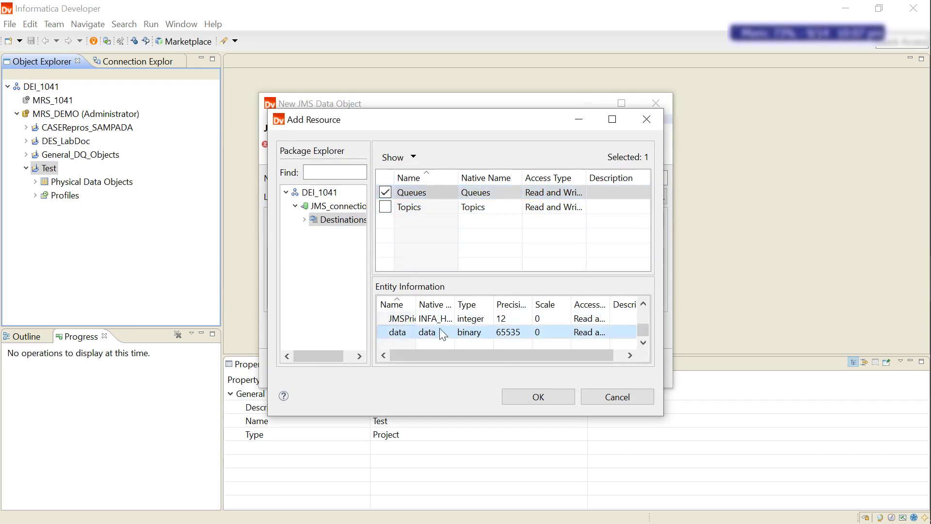
pyautogui.scroll(1, 438, 332)
pyautogui.scroll(1, 441, 333)
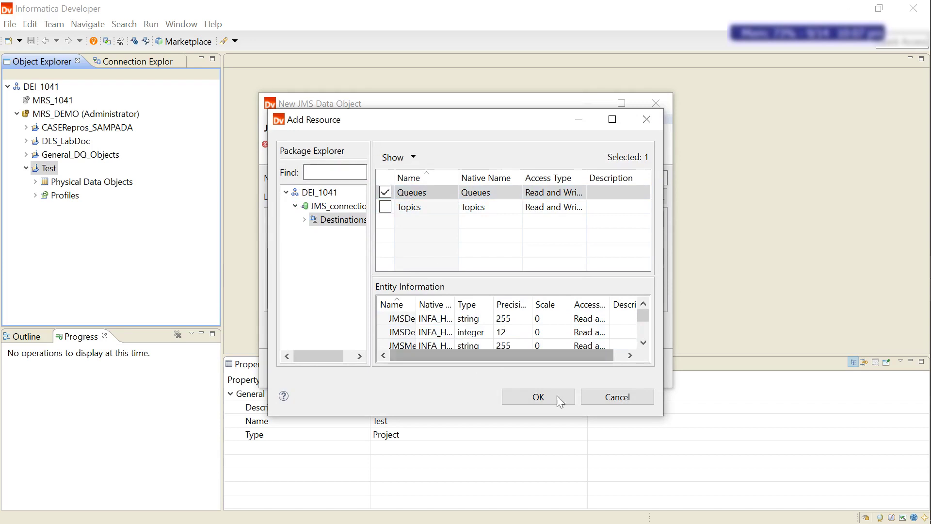
pyautogui.click(538, 397)
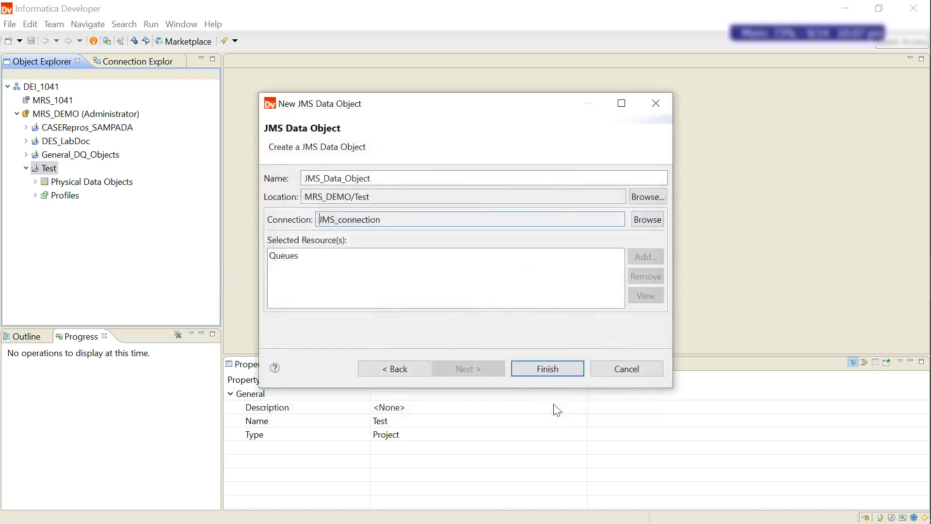
pyautogui.click(526, 371)
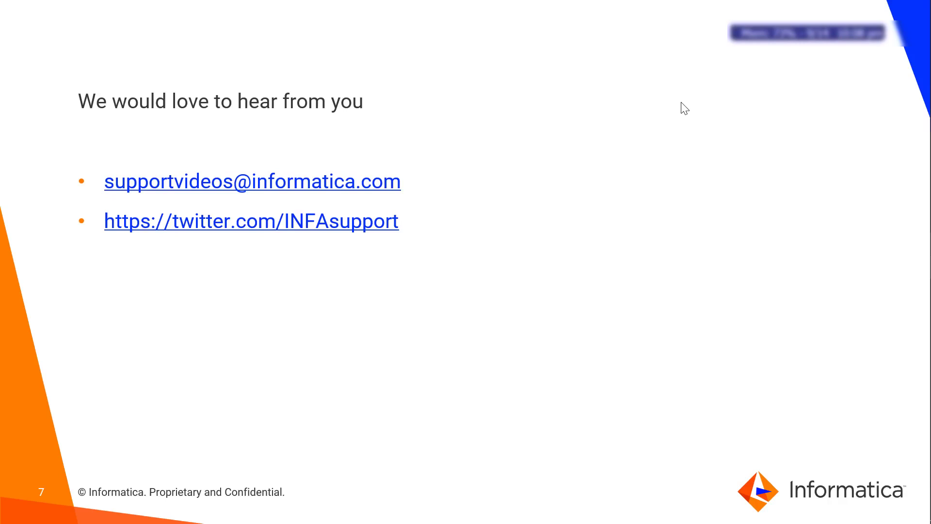
pyautogui.press('Right')
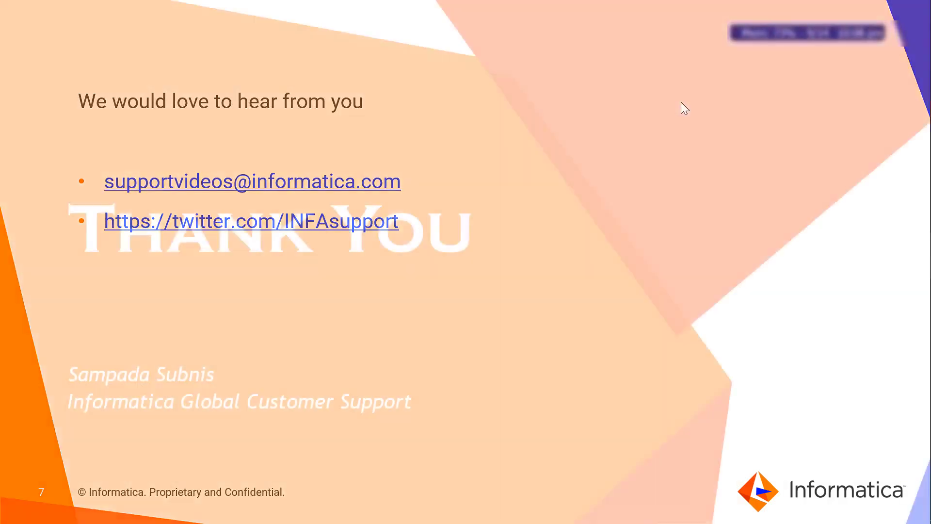